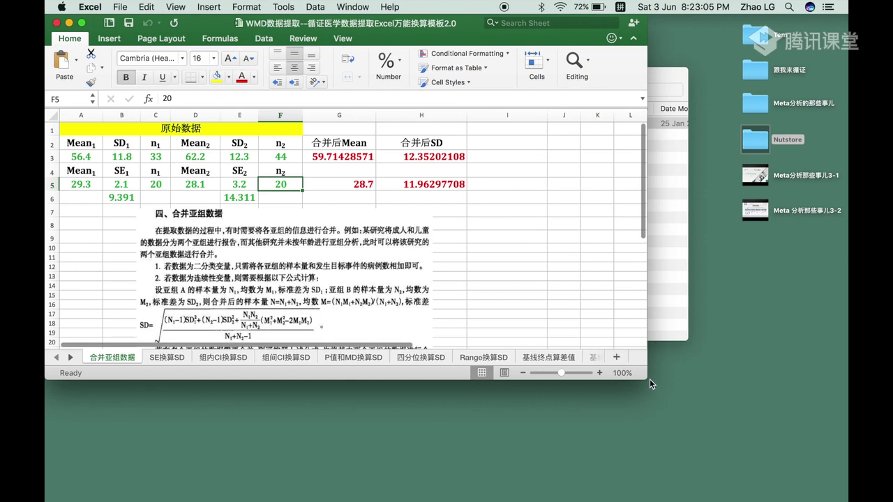
Step: Enlarge the workbook window to fill the screen so the whole 合并亚组数据 sheet and its explanatory text fit
left_click_drag(648, 379, 842, 489)
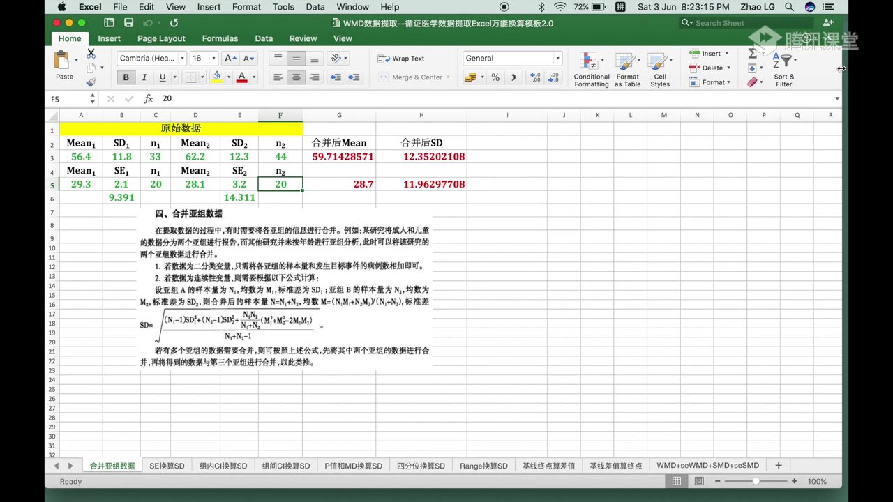
left_click_drag(844, 68, 846, 67)
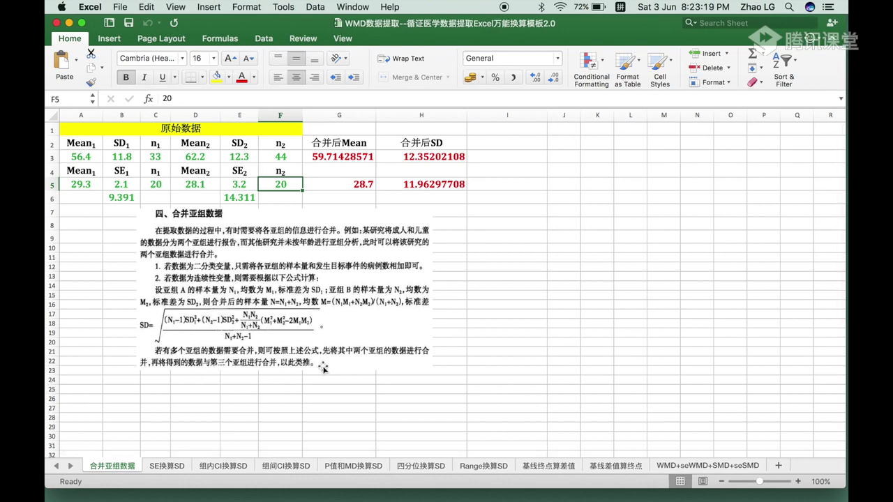
scroll(490, 294, "down", 2)
scroll(491, 294, "up", 2)
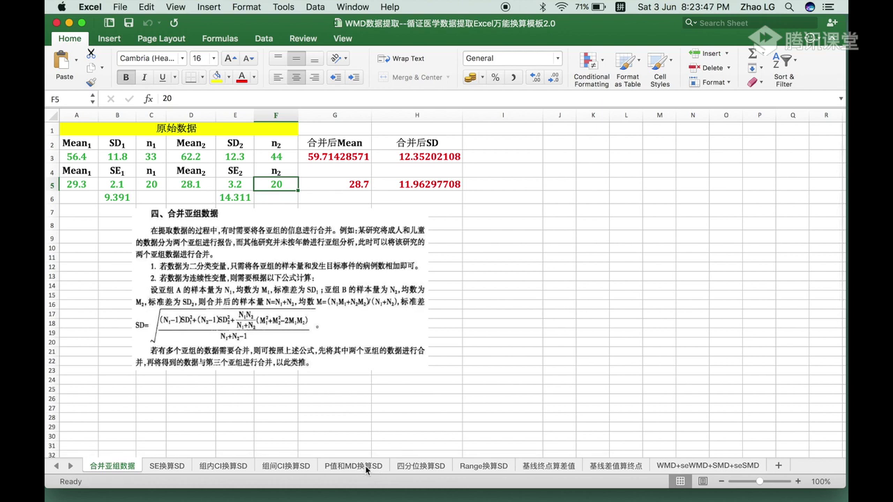
Step: Look over the 组间CI换算SD, SE换算SD and WMD+seWMD+SMD+seSMD sheets, and return to 合并亚组数据
left_click(297, 469)
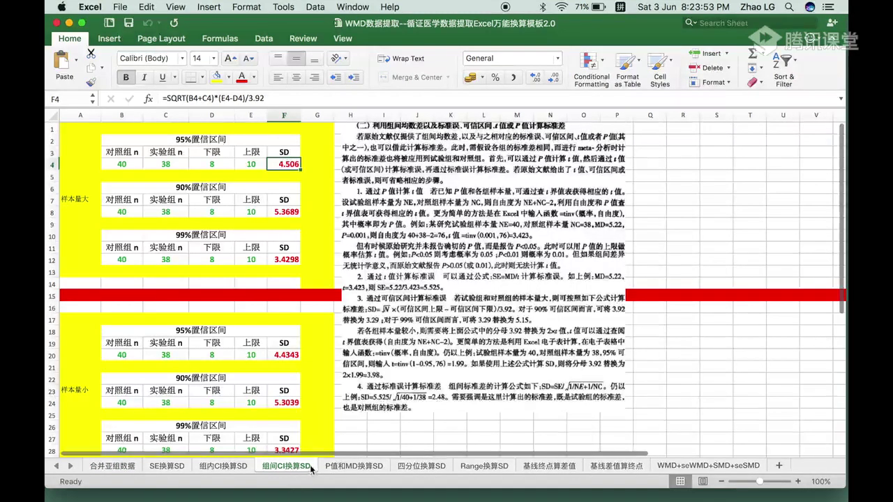
left_click(168, 467)
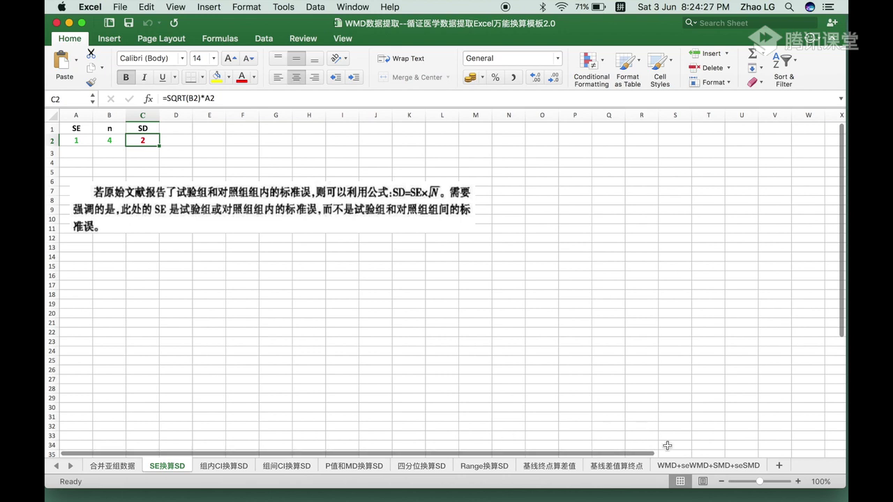
left_click(677, 466)
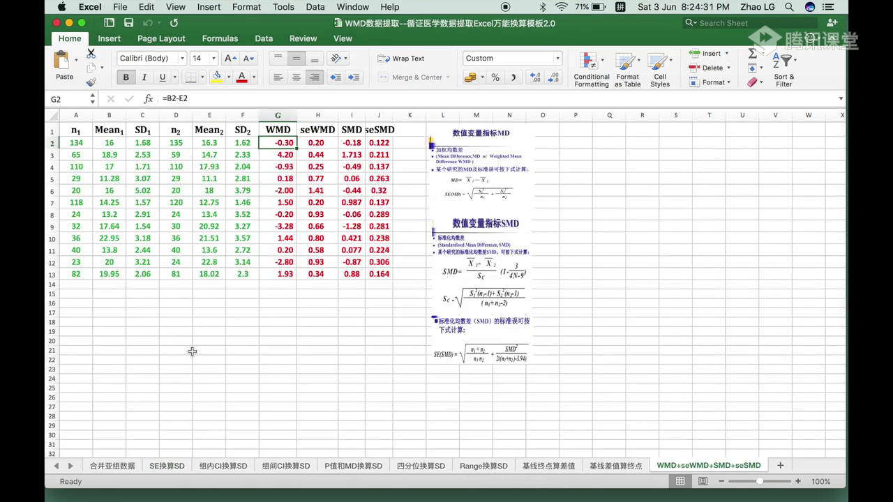
left_click(116, 468)
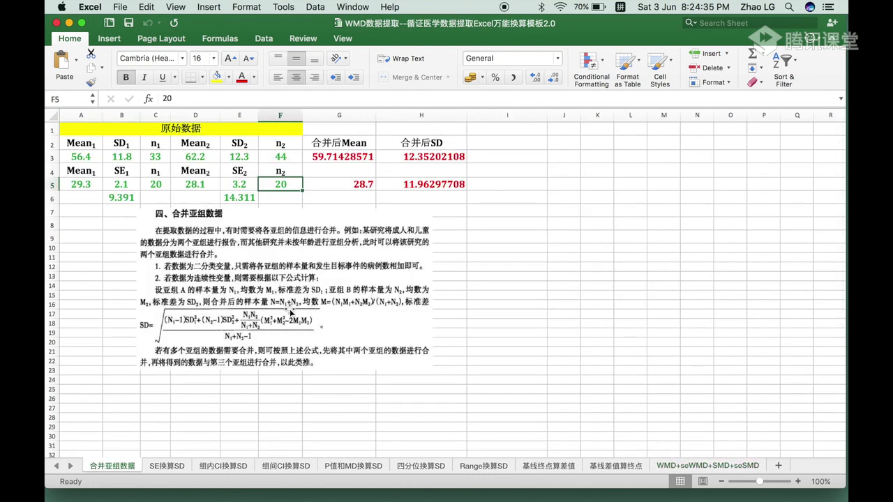
scroll(291, 313, "right", 1)
scroll(244, 204, "left", 1)
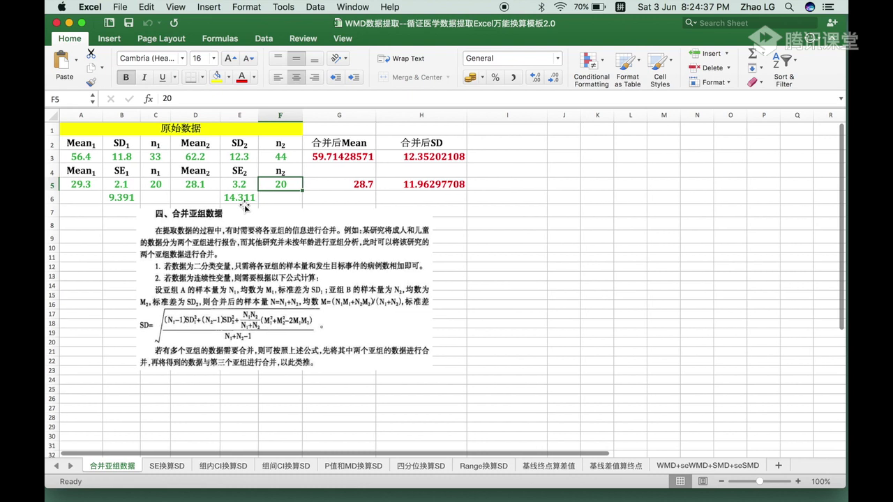
Step: Examine the mean, SD and sample size entries of both subgroups in row 3 of 合并亚组数据
left_click(83, 155)
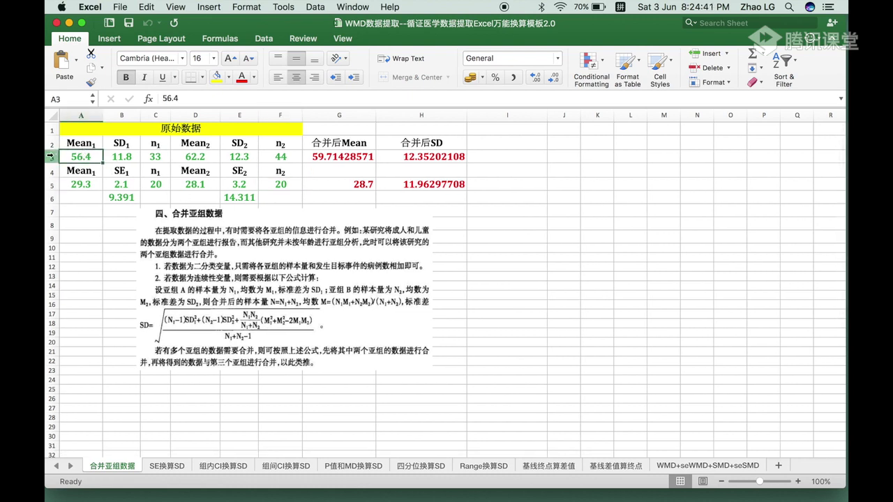
left_click(50, 157)
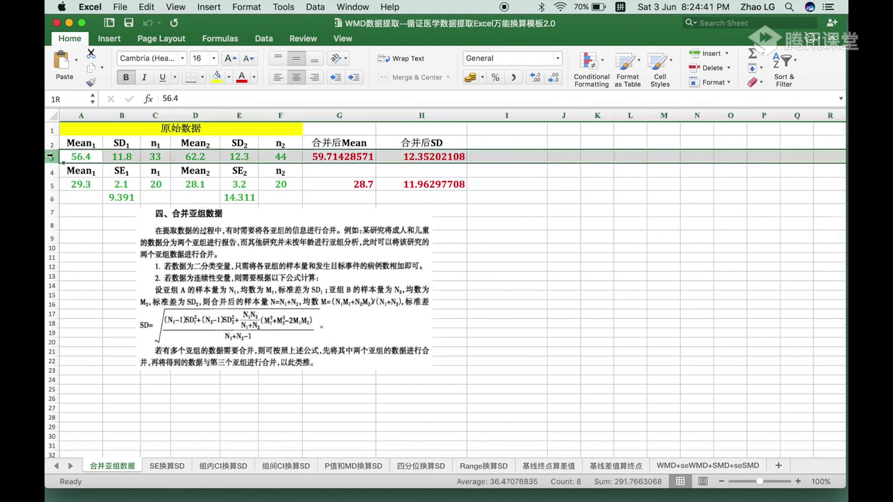
left_click(119, 172)
left_click(78, 156)
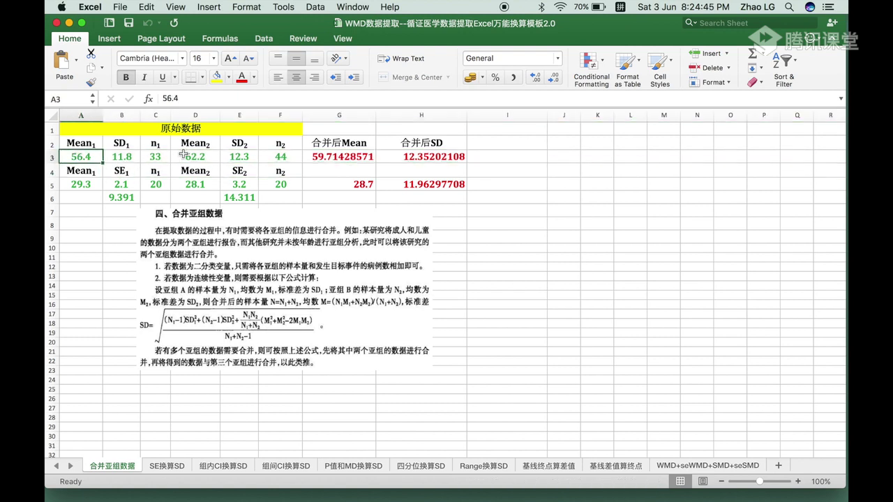
left_click(124, 157)
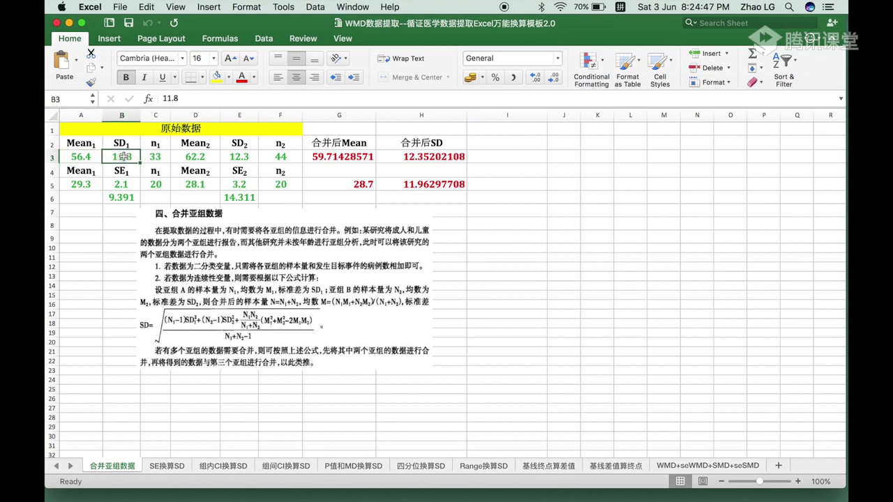
left_click(78, 159)
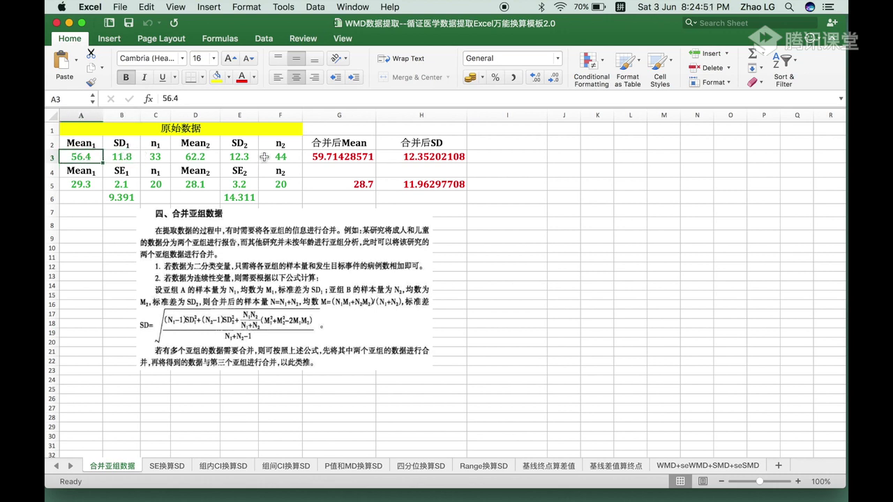
left_click(136, 151)
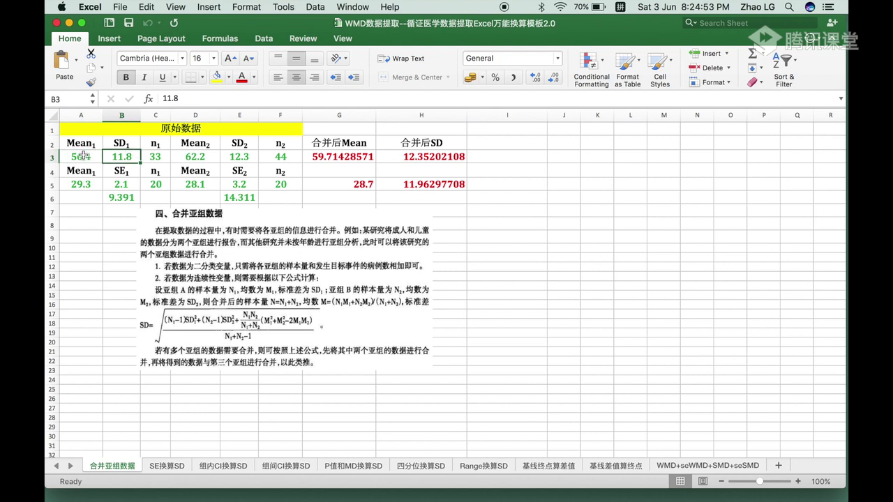
left_click(83, 156)
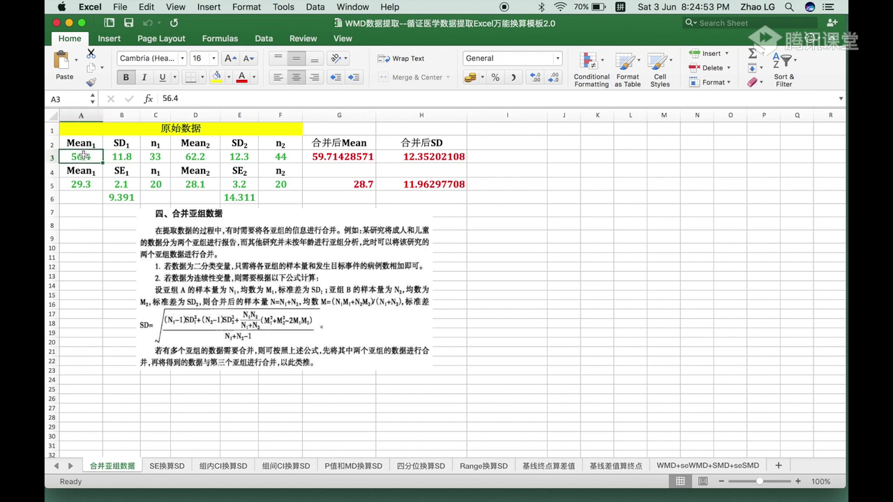
left_click(127, 159)
left_click(156, 156)
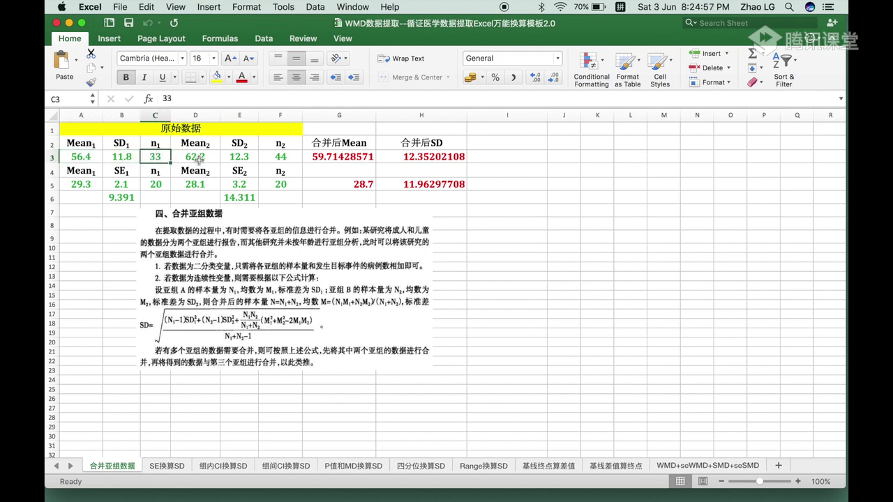
left_click(203, 157)
left_click(251, 155)
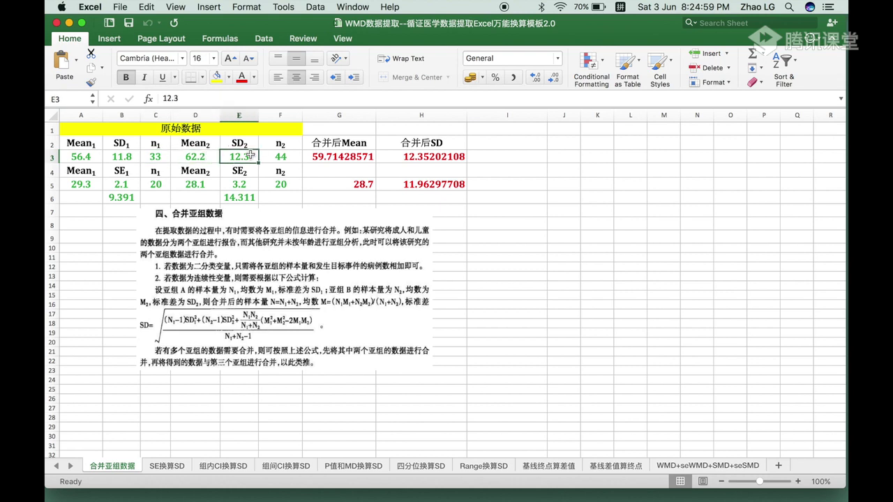
left_click(271, 157)
Step: Select the subgroup inputs A3:F3 and inspect the combined mean and combined SD formulas in G3 and H3
left_click_drag(84, 156, 301, 158)
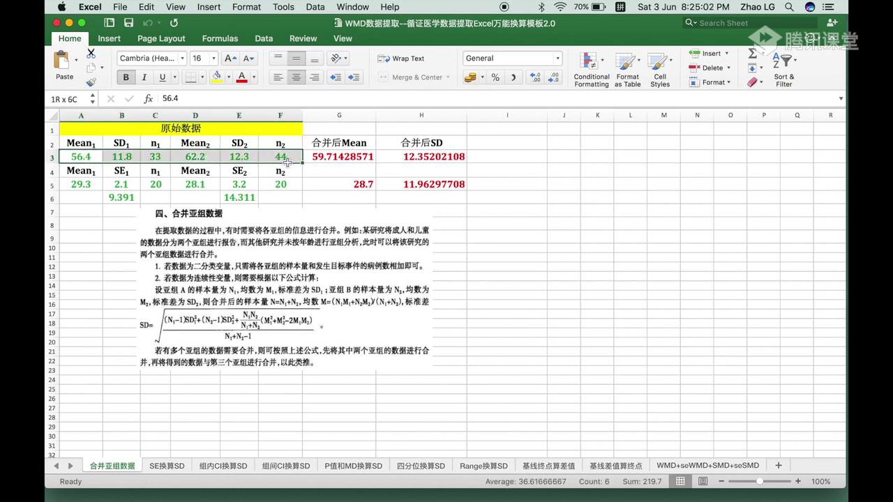
left_click(342, 155)
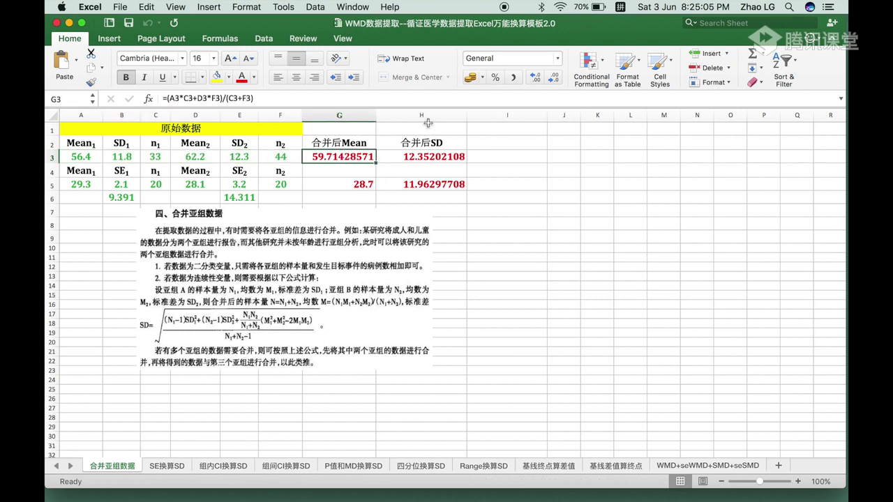
left_click(432, 155)
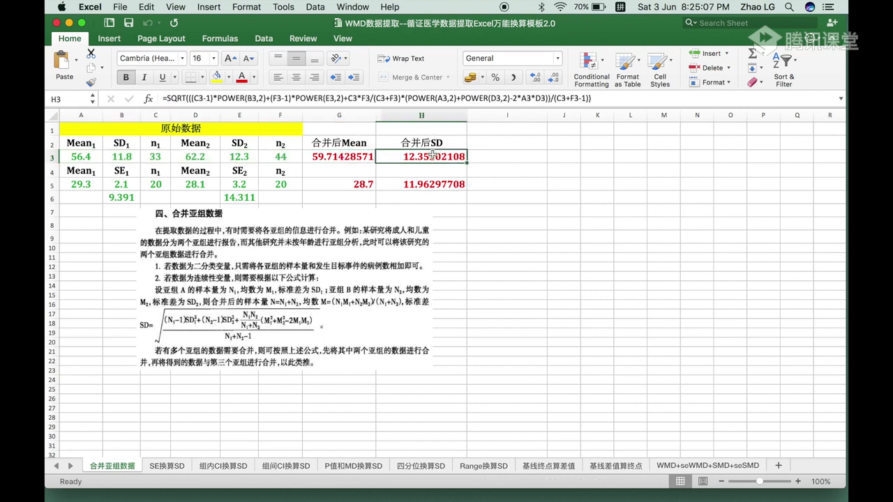
Step: Examine the SE-based subgroup example in row 5, including its mean and SE inputs and the combined SD formula in H5
left_click(119, 170)
left_click(119, 186)
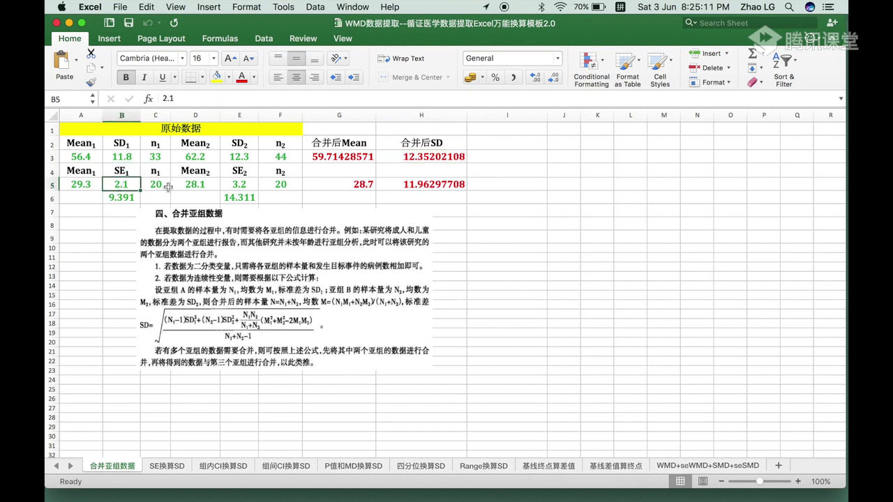
left_click(439, 186)
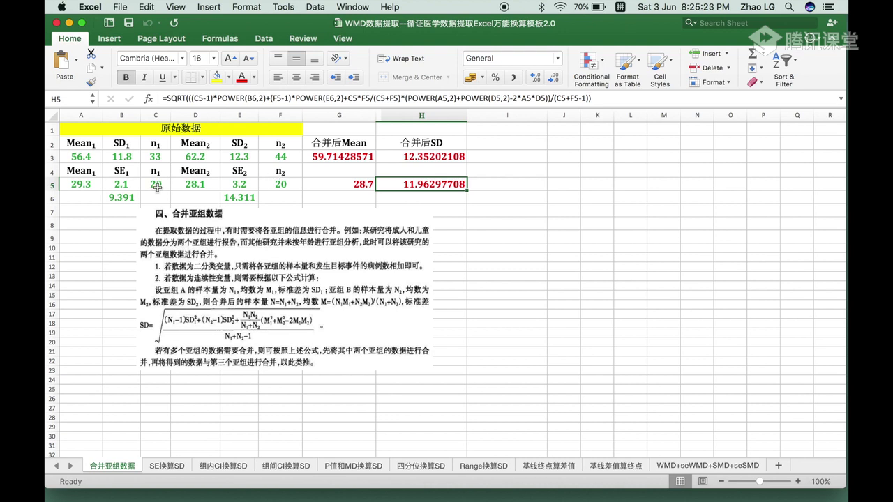
left_click(84, 184)
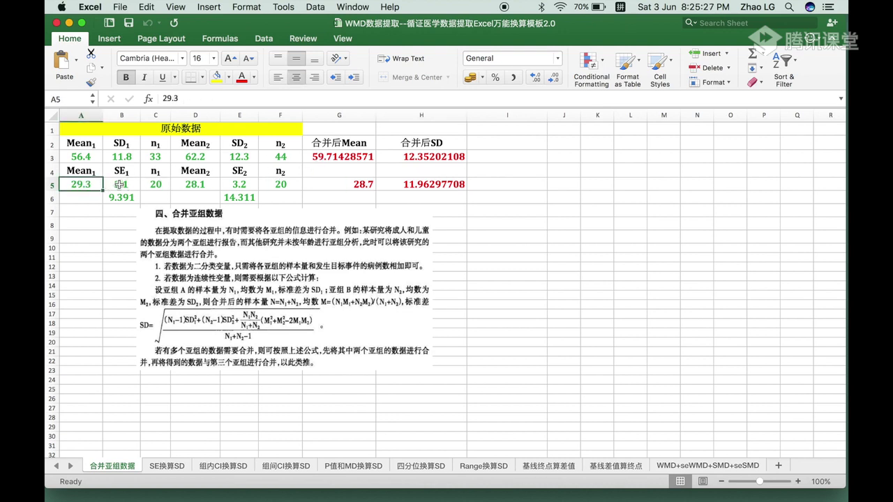
left_click(123, 183)
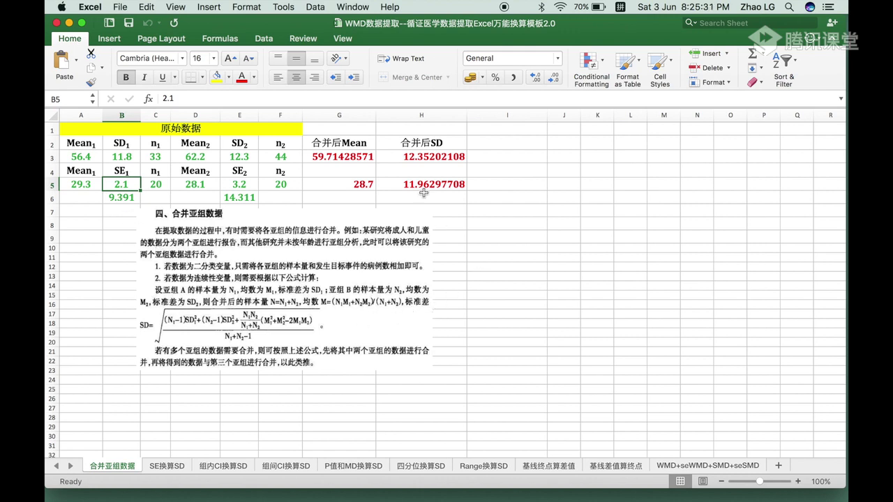
left_click(297, 172)
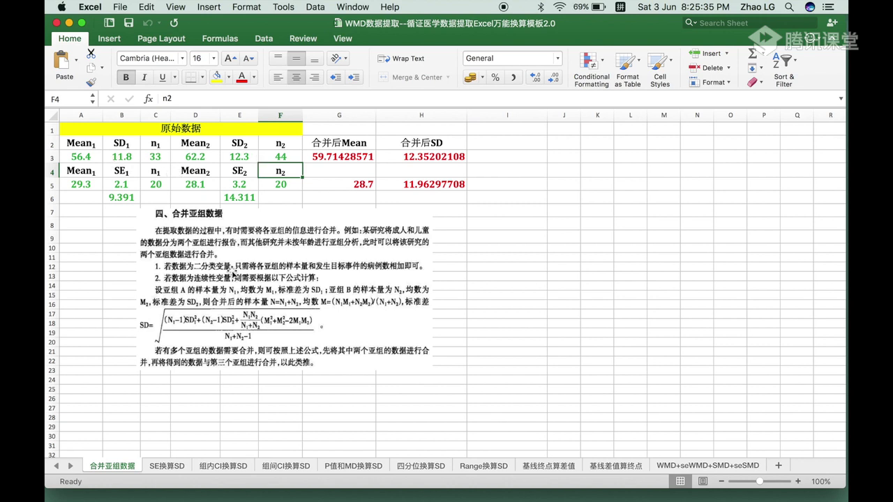
Step: Review the SE换算SD, 组内CI换算SD and 组间CI换算SD sheets, including the control group sample size in the first 95% interval table
left_click(171, 466)
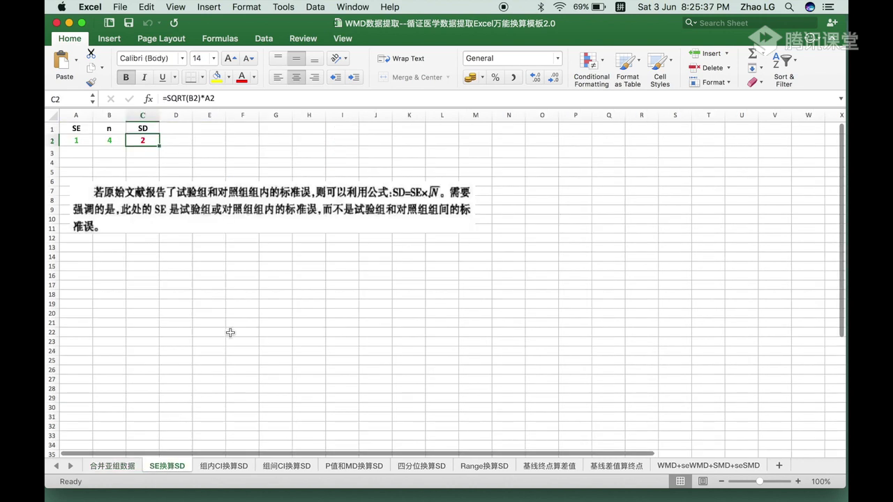
left_click(224, 466)
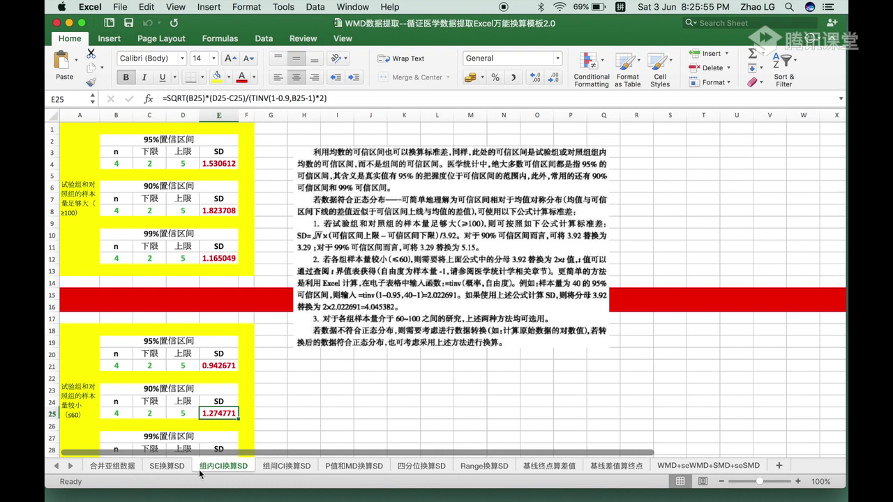
left_click(288, 466)
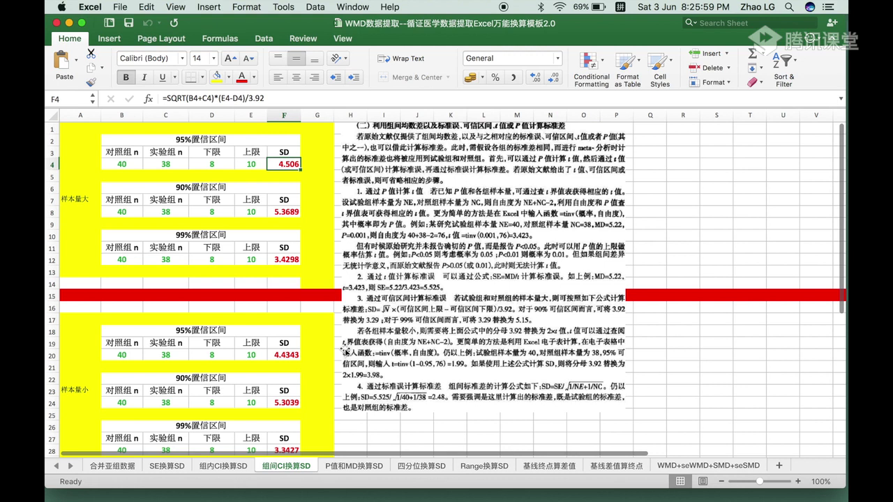
left_click(130, 161)
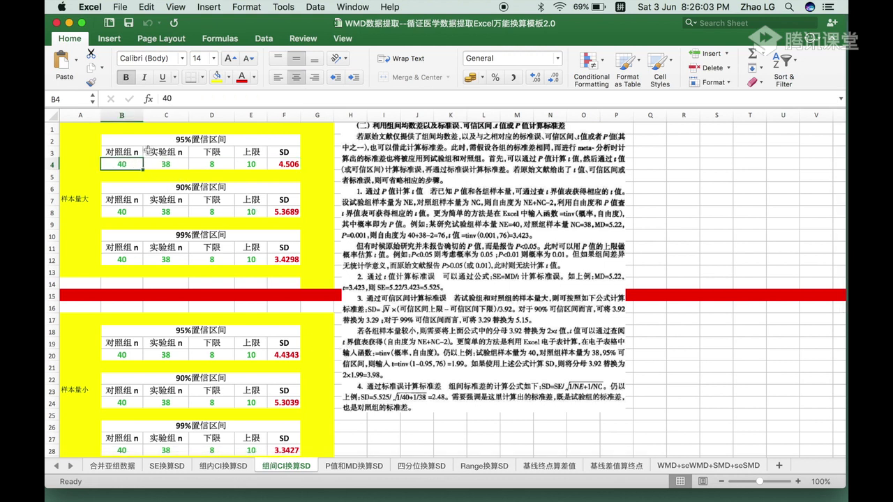
Step: On the 组内CI换算SD sheet, examine the confidence interval tables for large (≥100) and small (≤60) samples
left_click(215, 466)
left_click(119, 167)
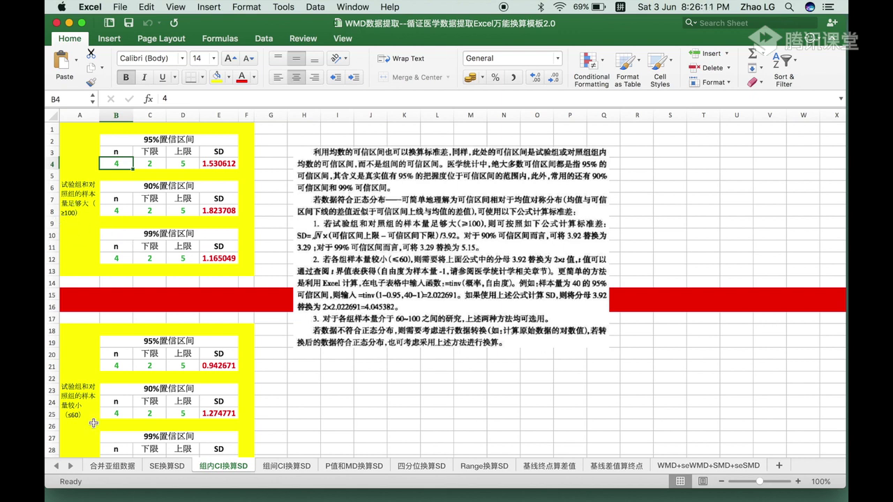
scroll(84, 415, "down", 2)
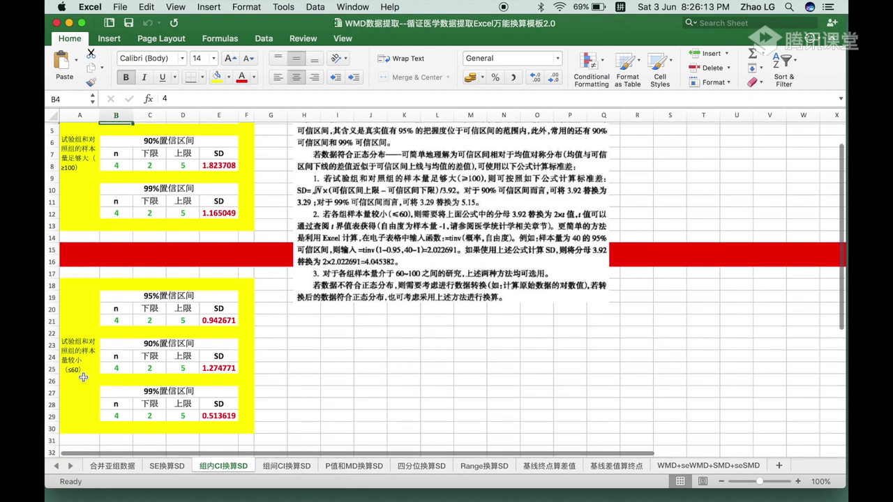
scroll(83, 377, "up", 2)
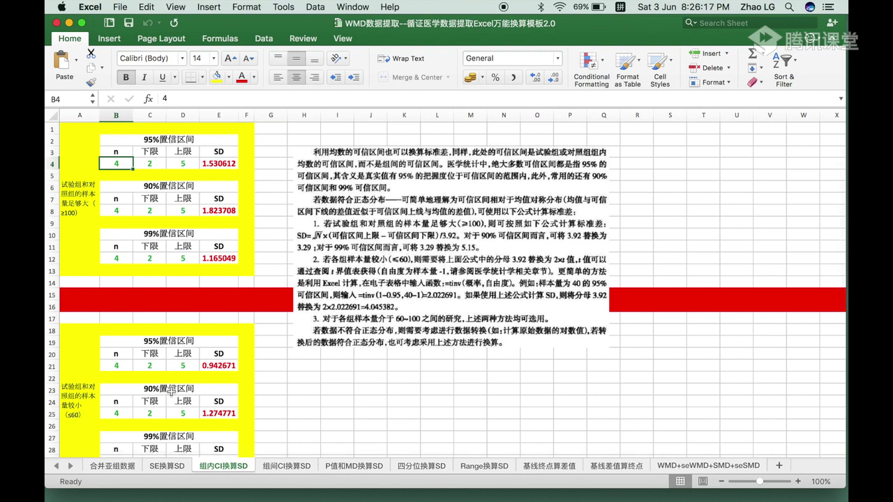
scroll(171, 392, "down", 3)
scroll(177, 373, "up", 3)
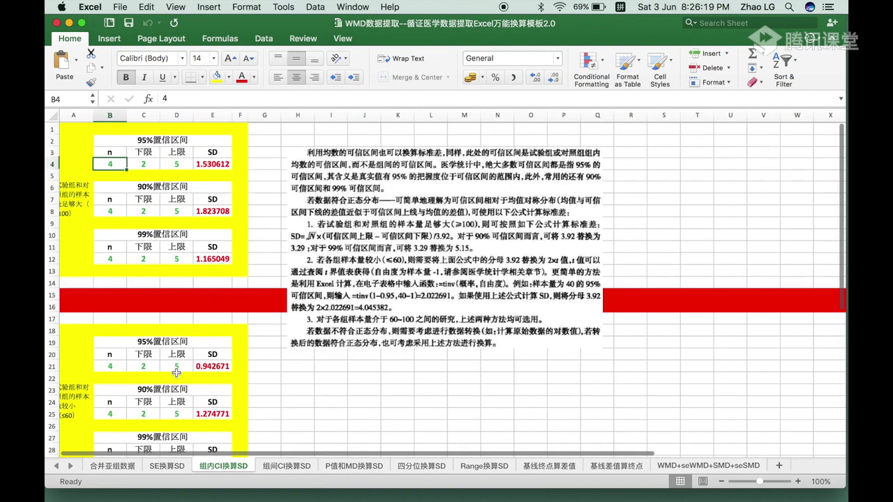
left_click(178, 340)
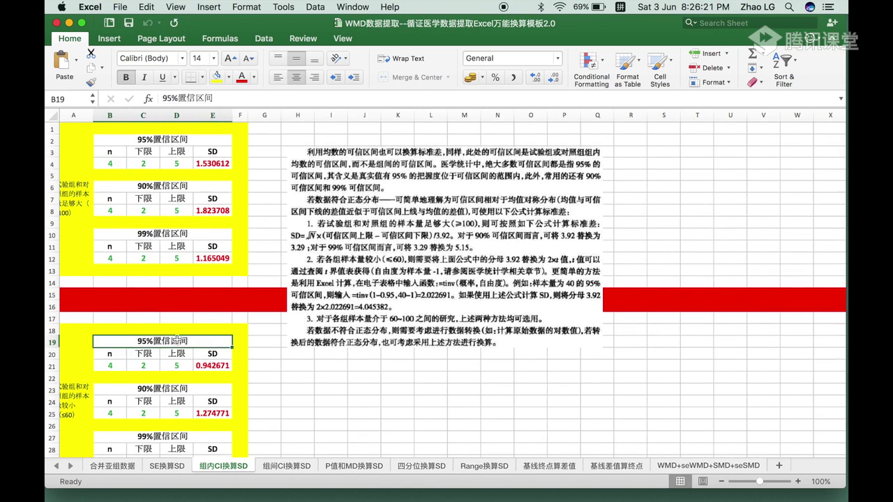